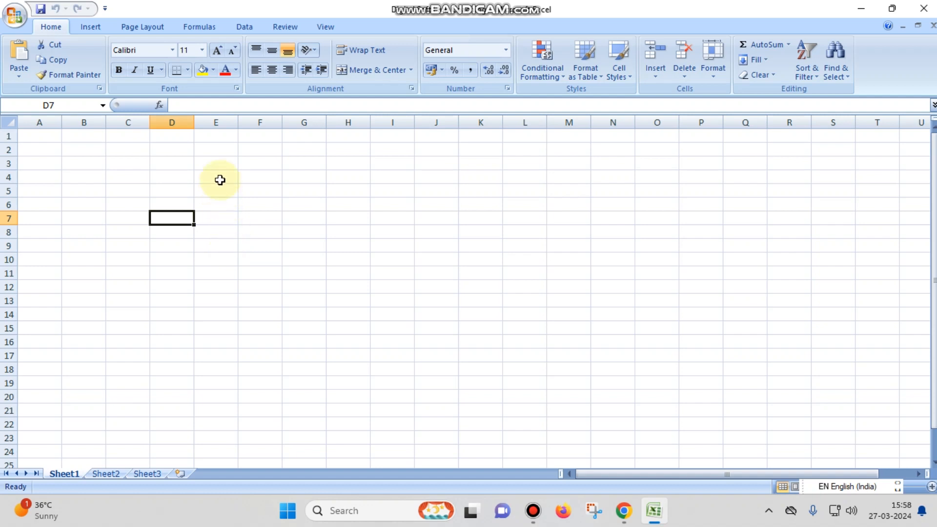
Merge and center cells D3:J8 and turn on text wrapping for the merged cell.
drag(178, 166, 422, 234)
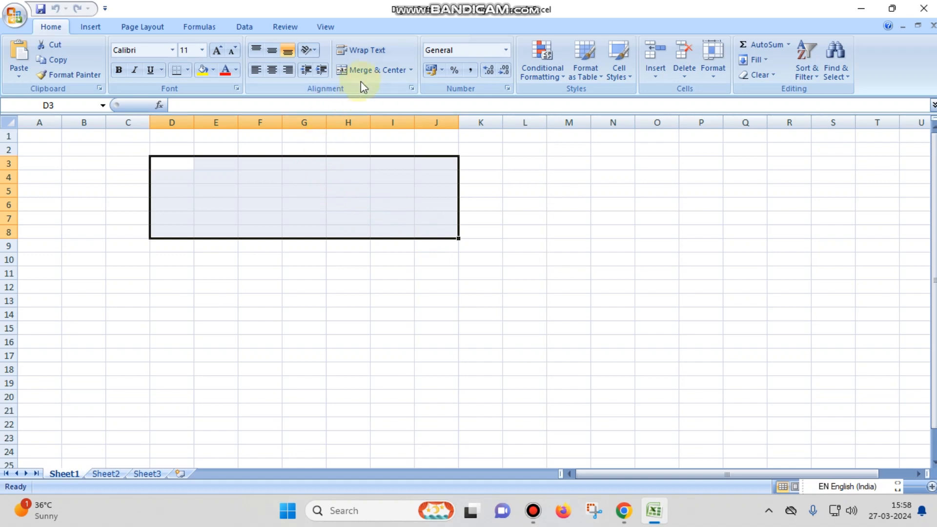
click(371, 69)
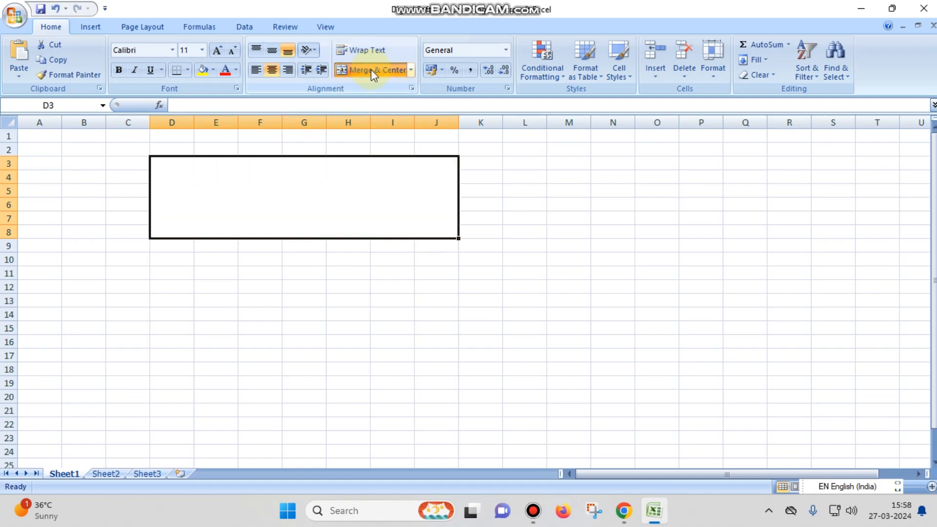
click(366, 52)
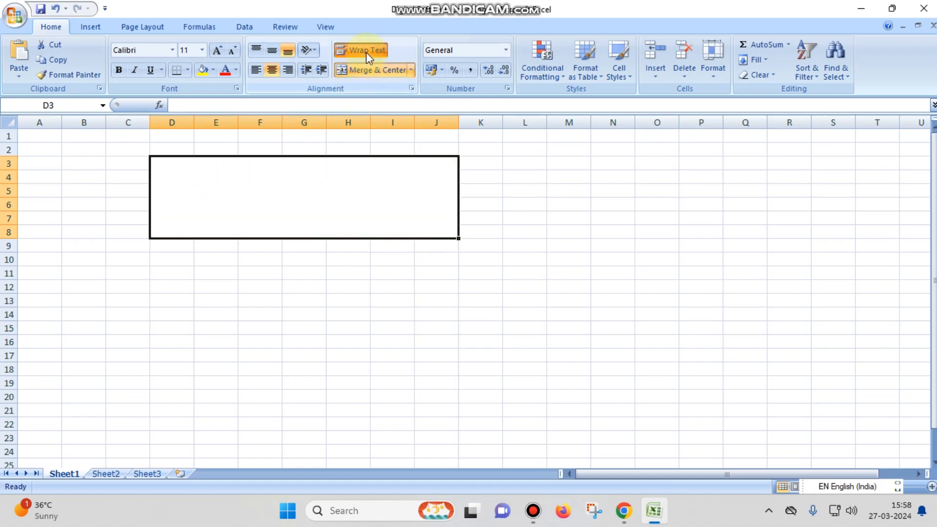
Align the content of the merged cell D3 vertically to the middle.
double_click(296, 180)
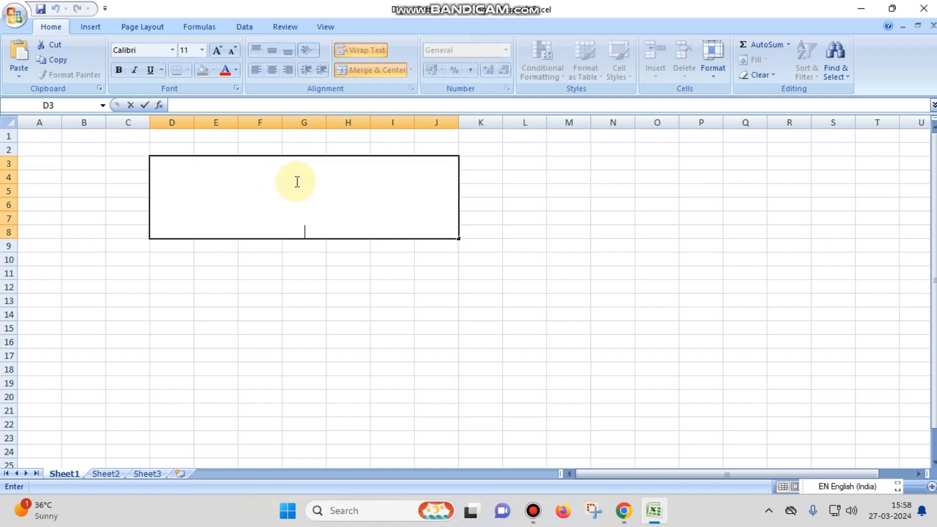
click(345, 372)
click(324, 197)
click(280, 48)
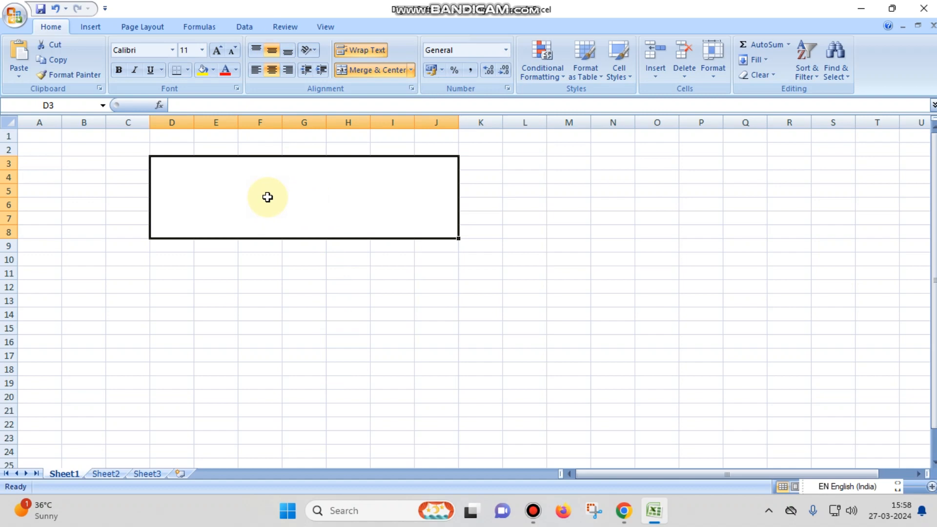
Enter the title "Digital Soft Hub Coaching Classes" in the merged cell D3.
text(D)
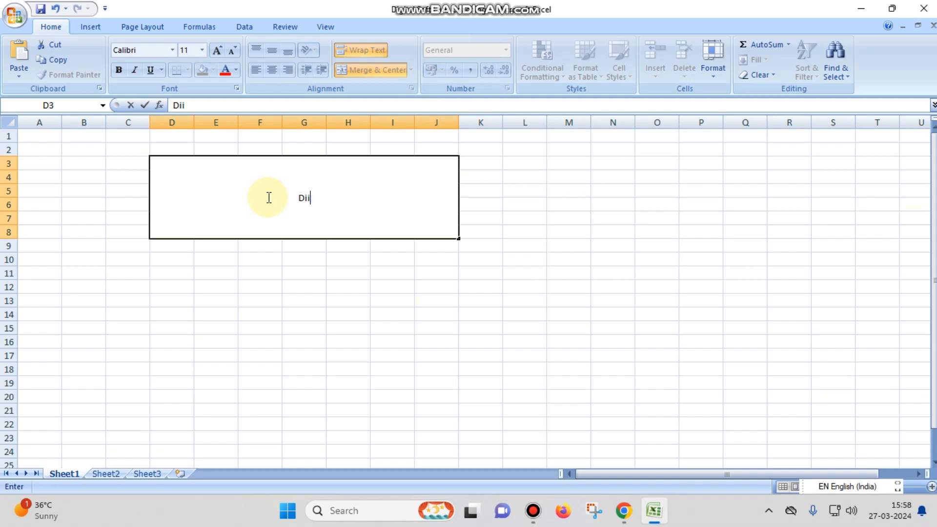
text(igital Sof)
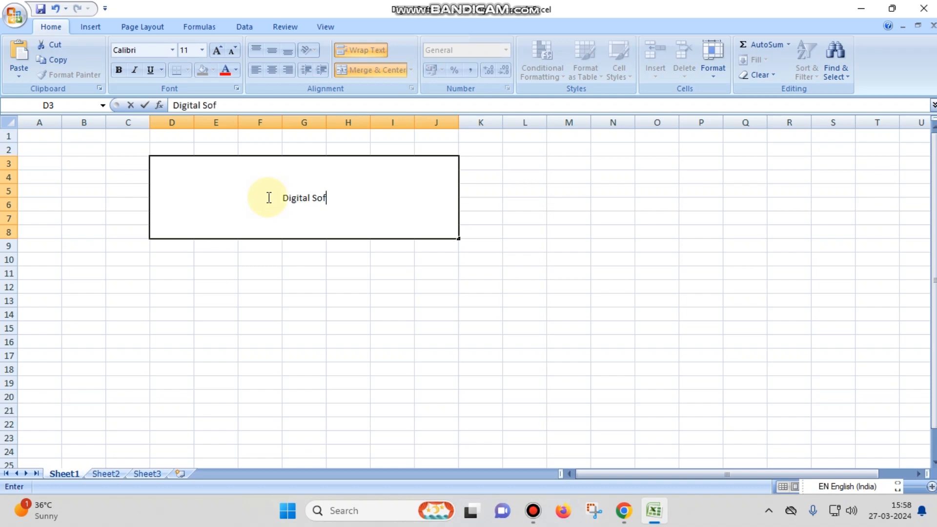
text(t Hub C)
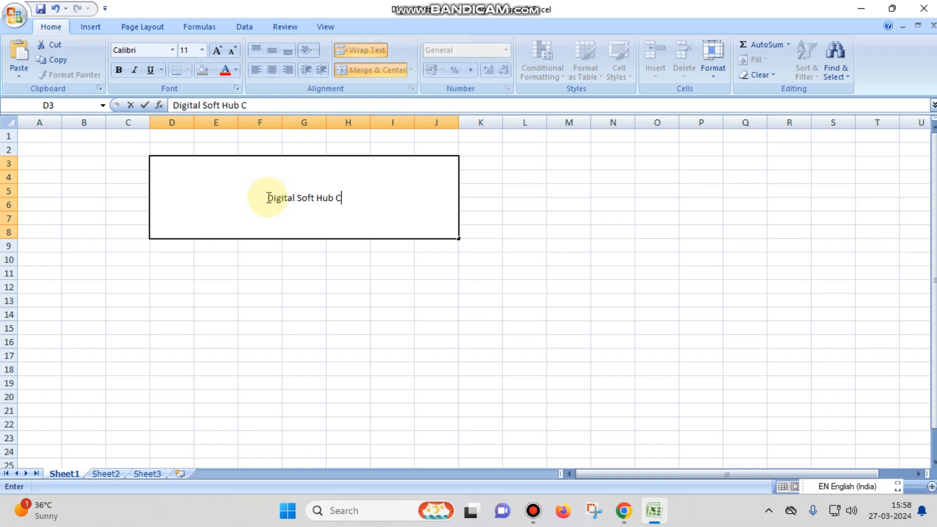
text(oaching Classes)
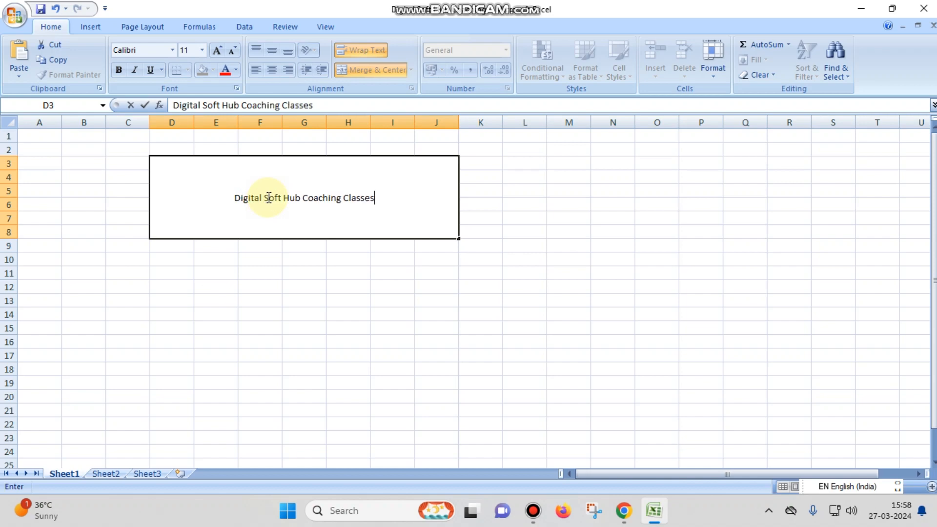
click(236, 326)
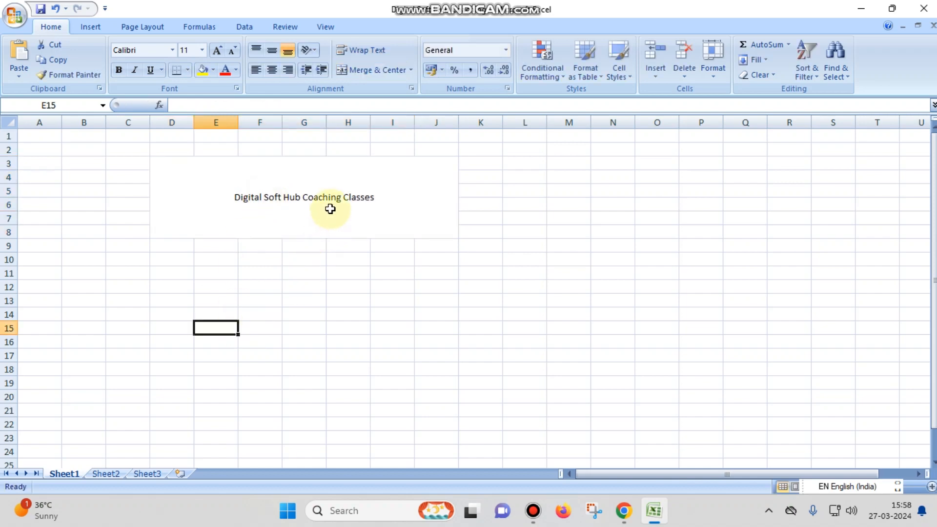
Set the font size of the title in the merged cell to 20.
click(331, 207)
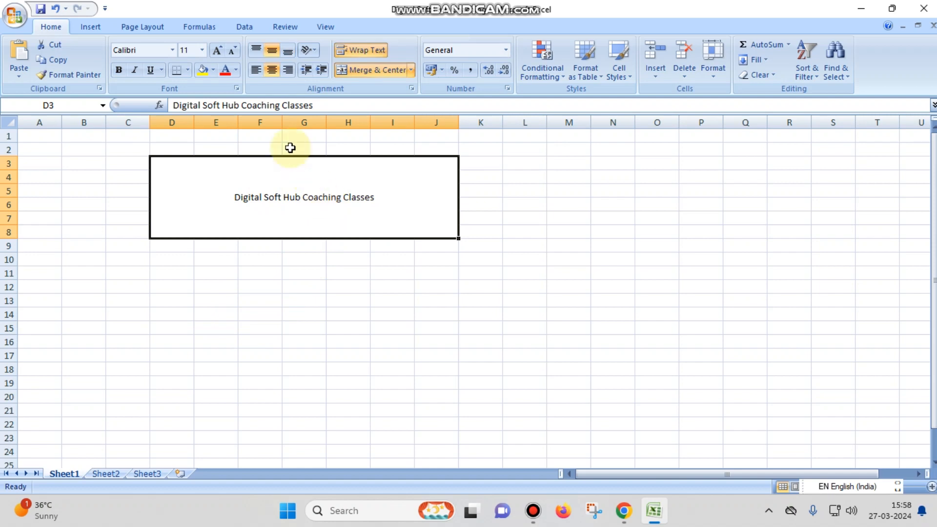
click(201, 50)
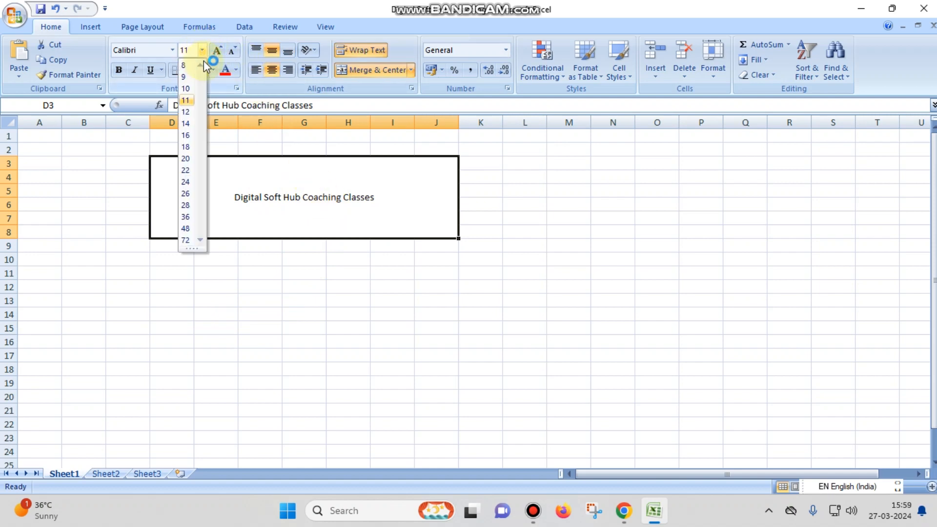
click(186, 159)
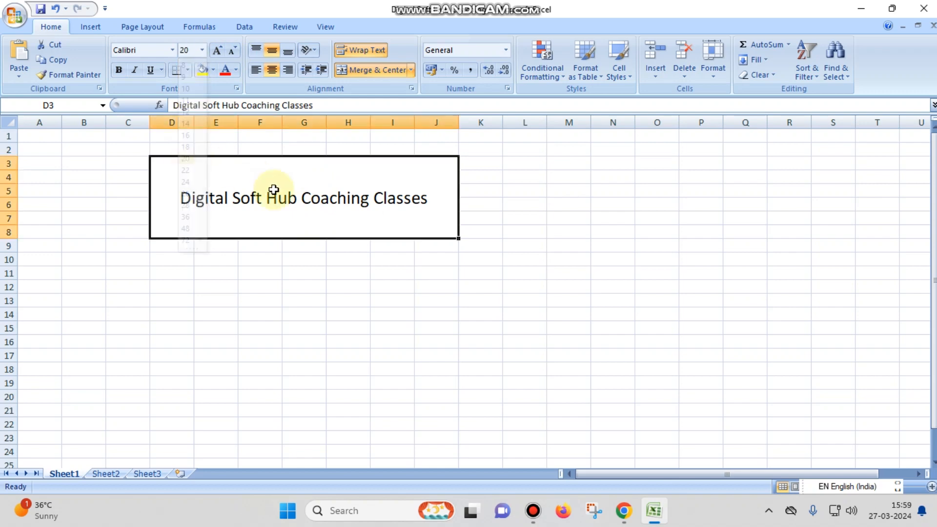
double_click(435, 198)
key(Return)
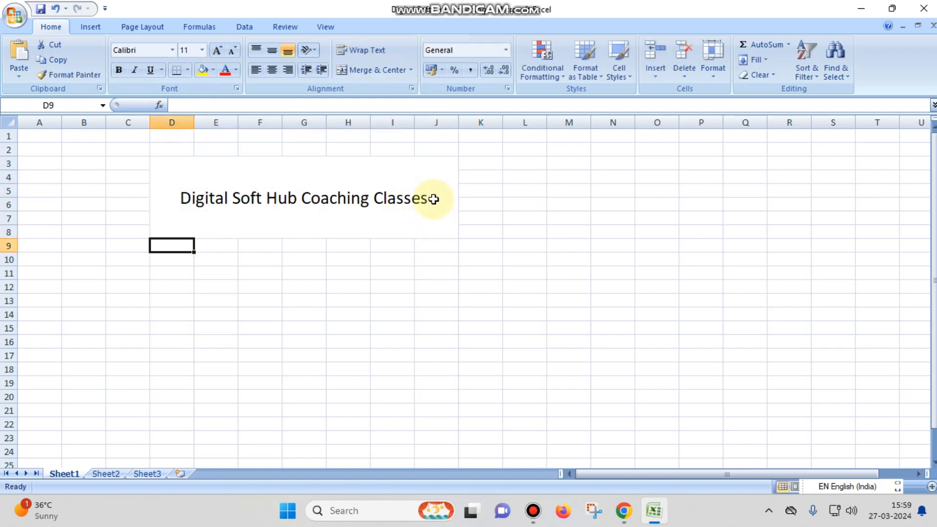
double_click(434, 200)
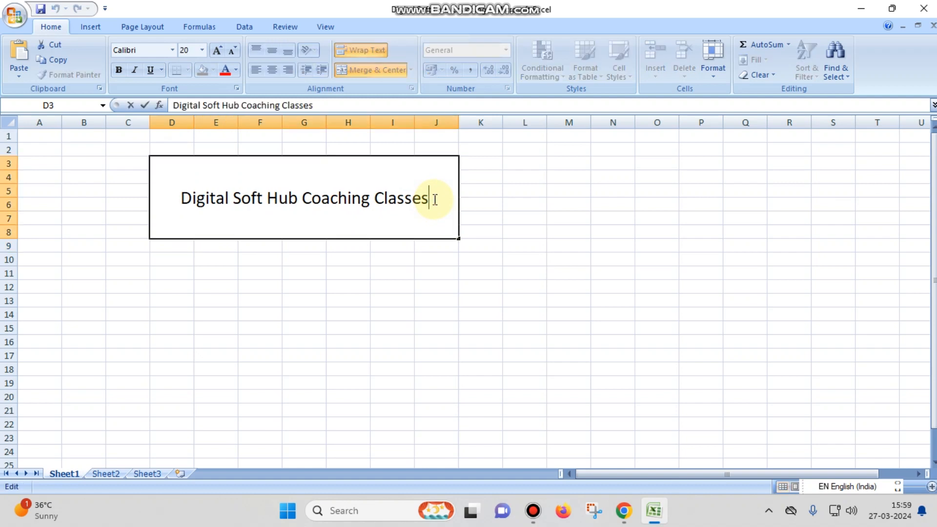
key(Tab)
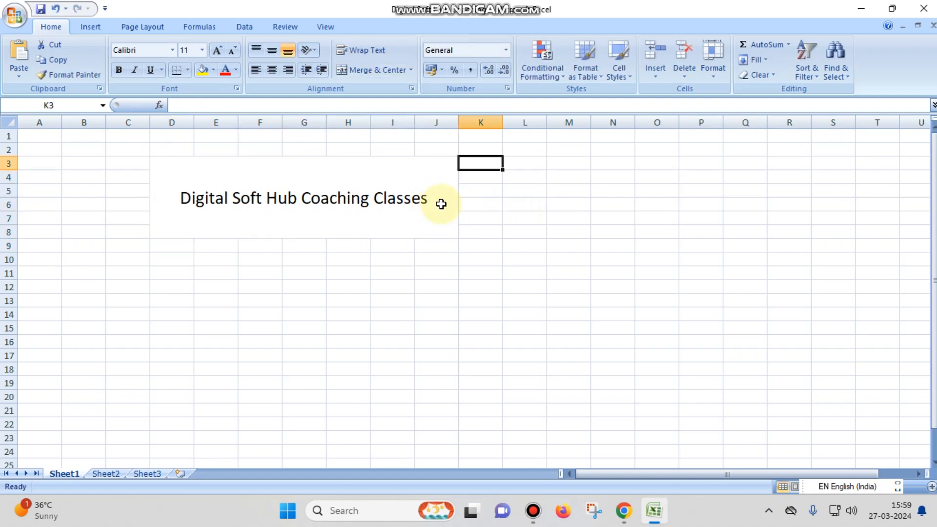
Add the lines "Deosar, Singrauli" and "For Class 1st to 10th" below the title within the merged cell.
double_click(442, 204)
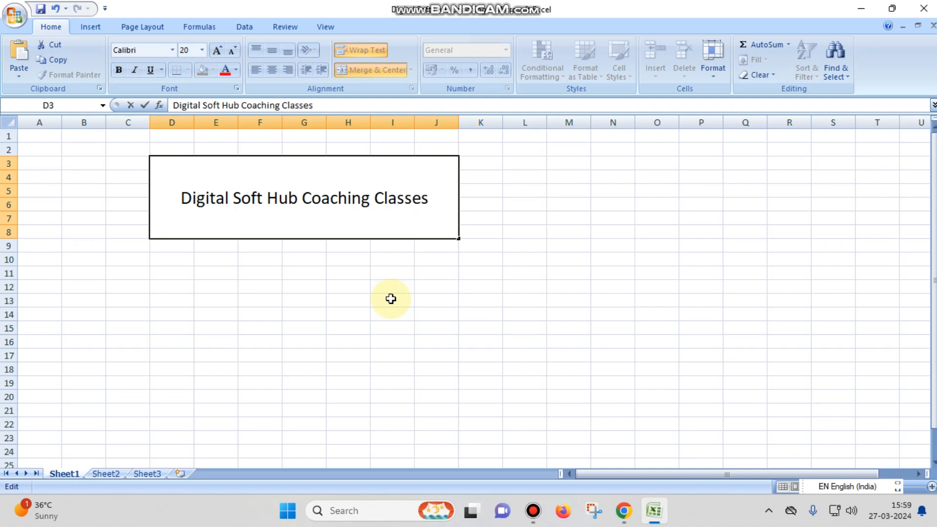
text(Deosar)
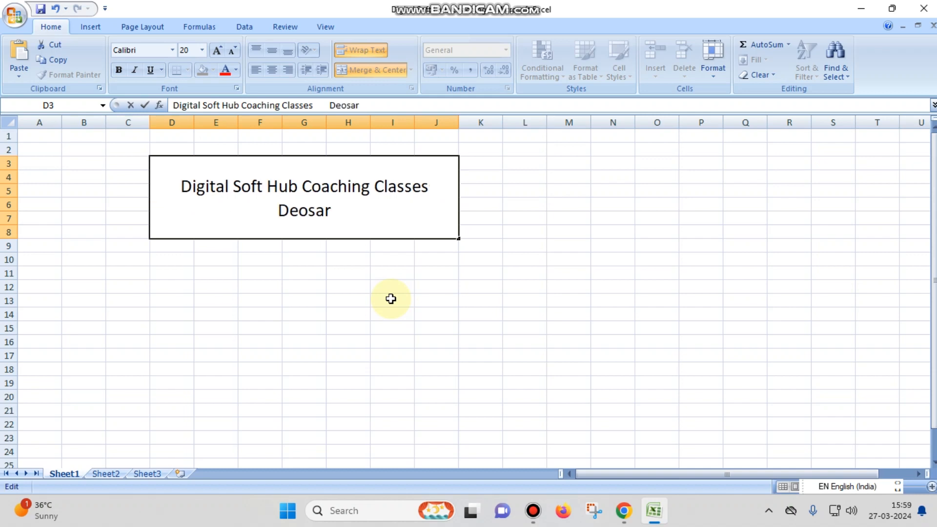
text(, Singrauli)
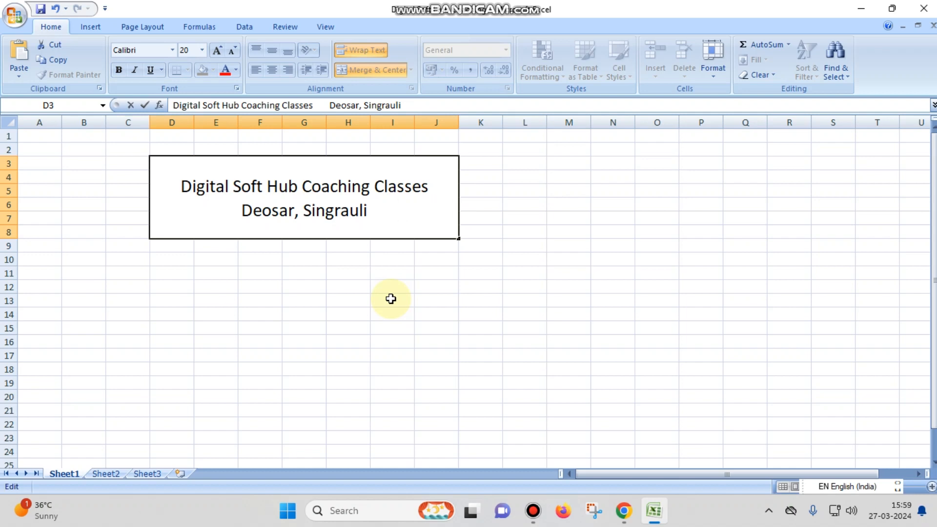
text(For C)
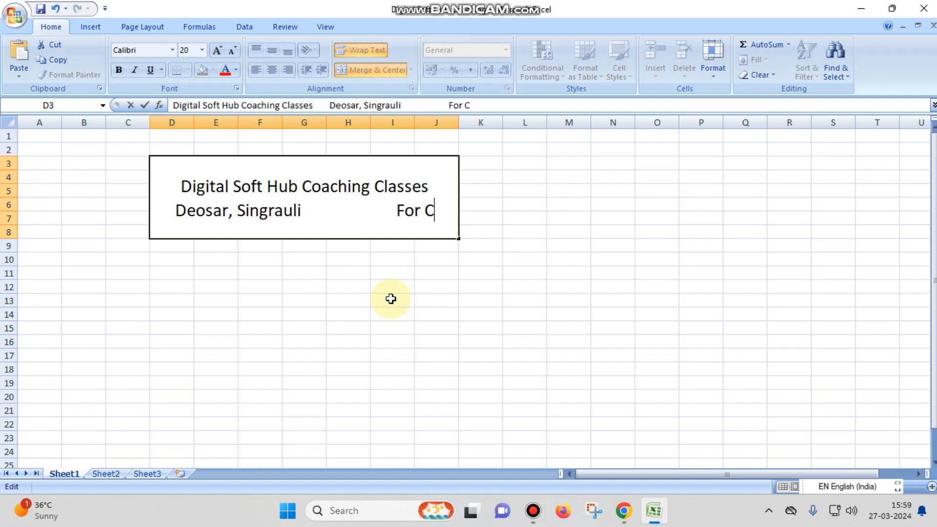
text(lass 1st)
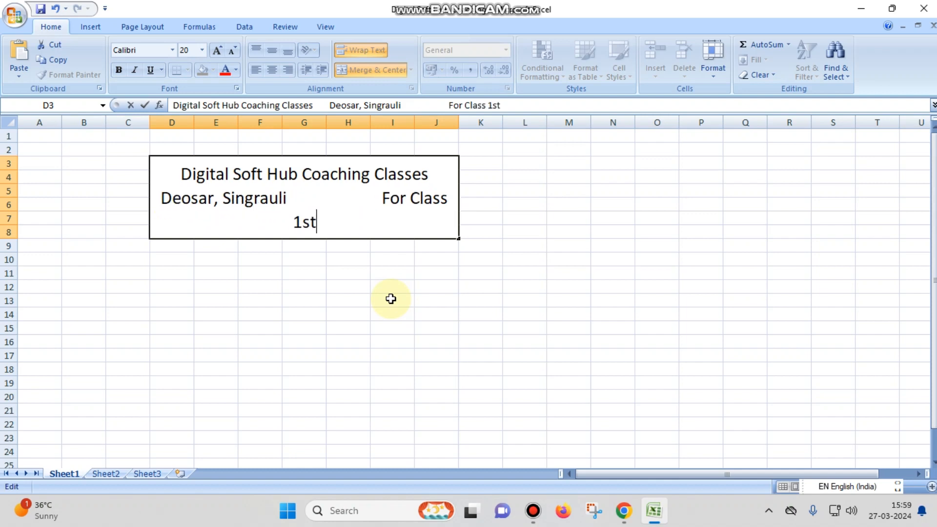
text( to 10th)
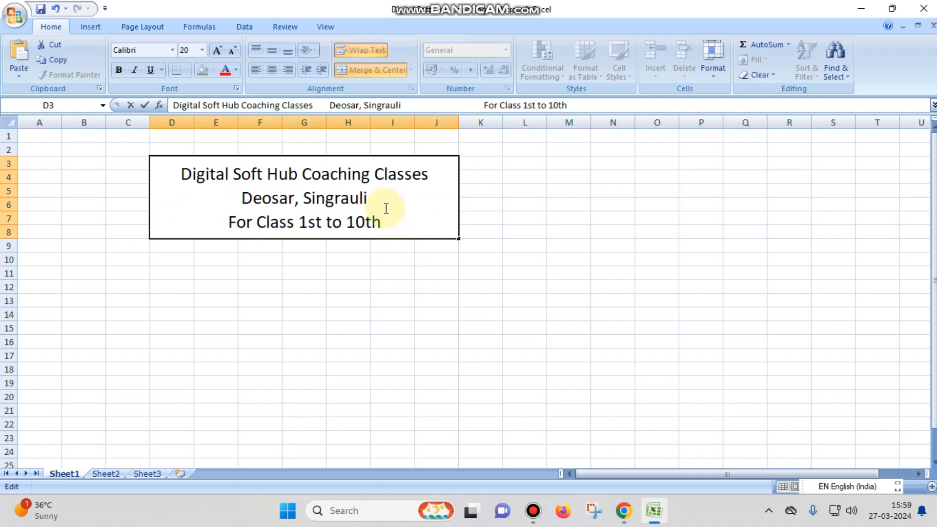
click(341, 324)
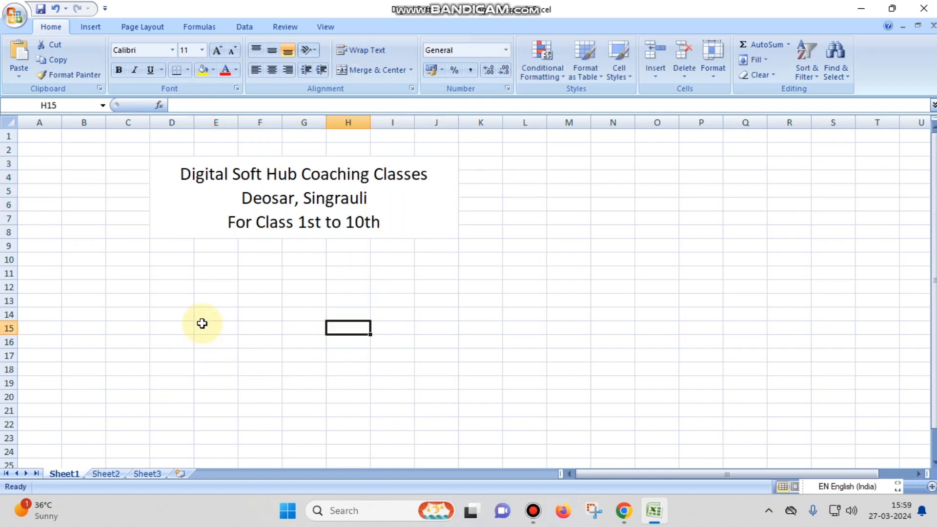
Enter the sample text "ds" in D13, "ads" in F19, "asdf" in I23 and "sdf" in E24.
click(173, 301)
text(ds)
click(259, 385)
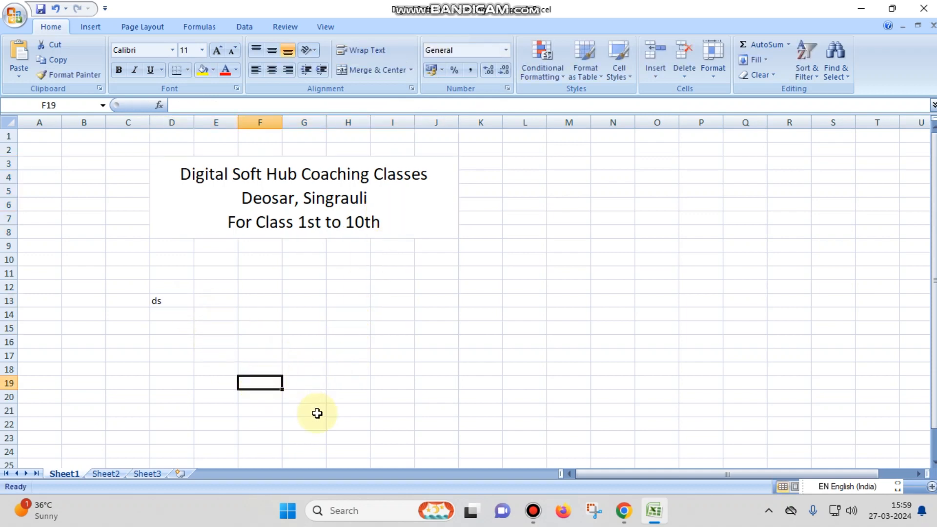
text(ads)
click(392, 438)
text(asdf)
click(220, 450)
text(sdf)
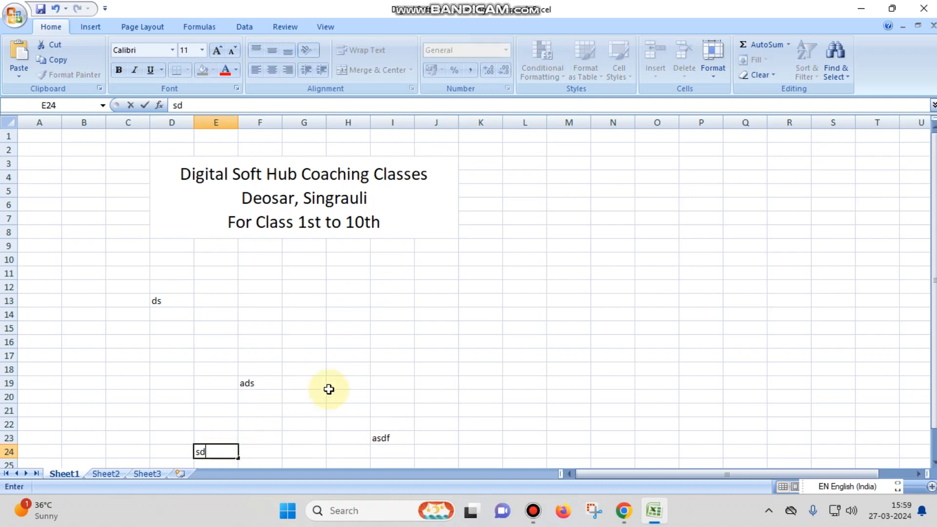
click(483, 344)
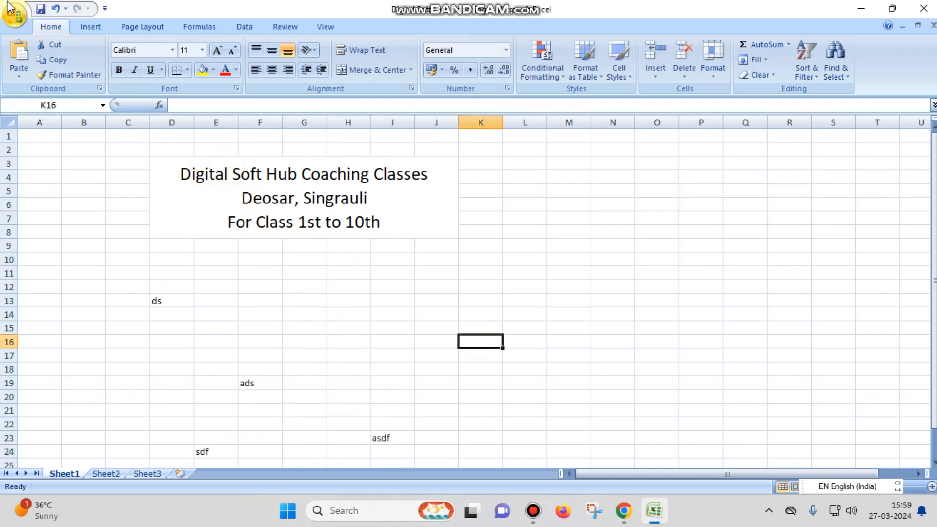
Check the sheet in Print Preview with the heading enlarged, and return to the worksheet.
click(16, 17)
mouse_move(34, 174)
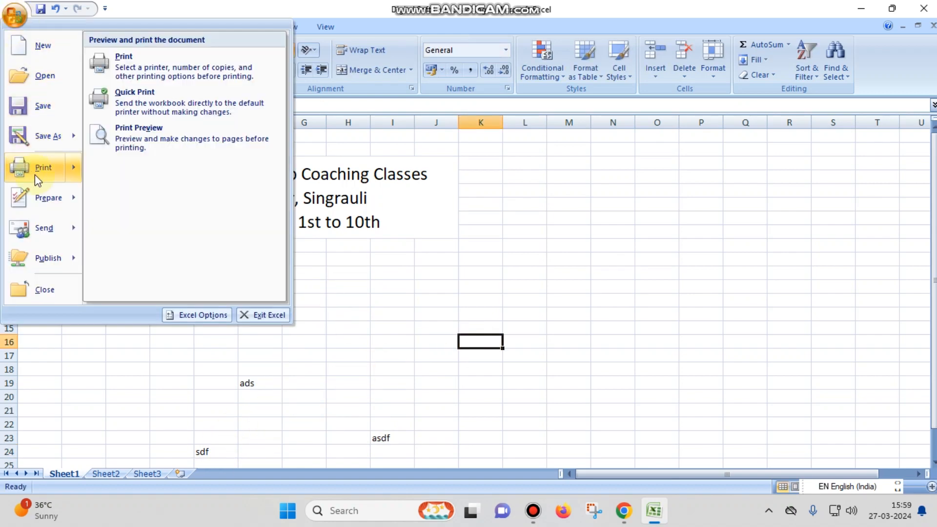
click(150, 136)
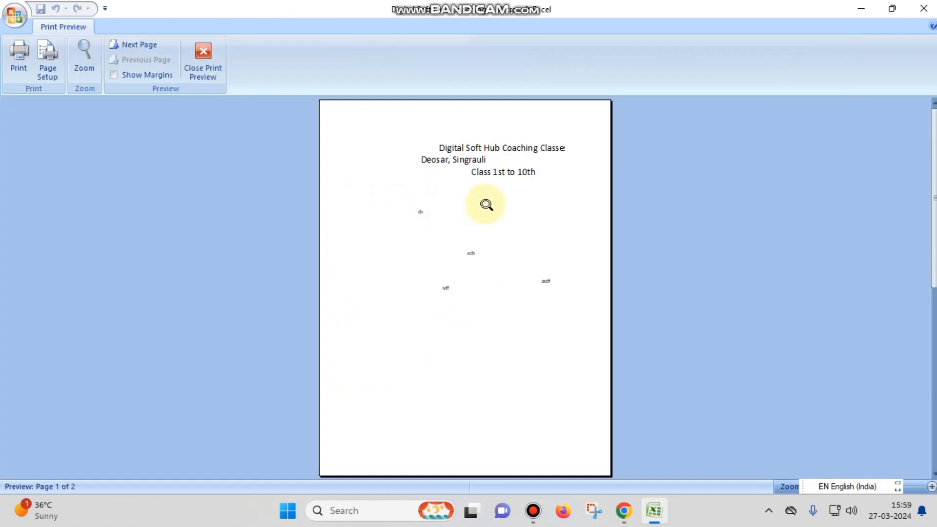
click(476, 184)
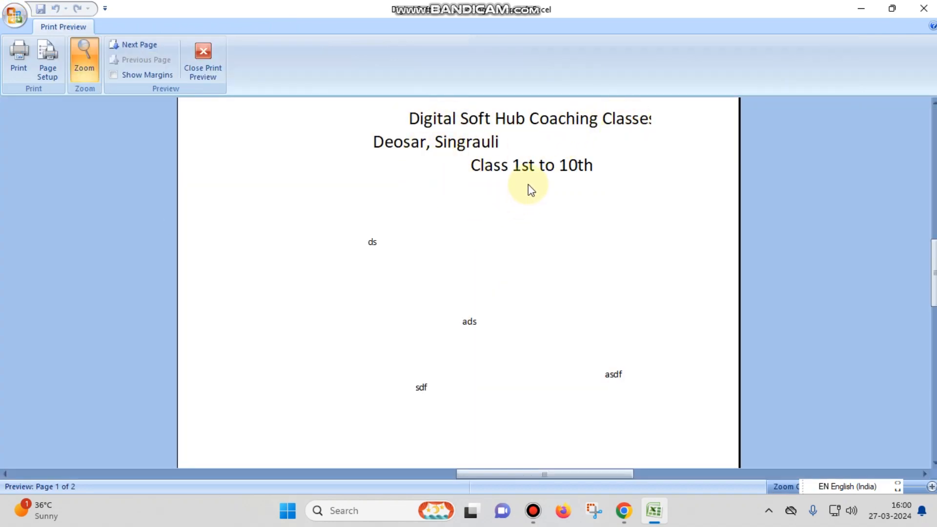
click(220, 74)
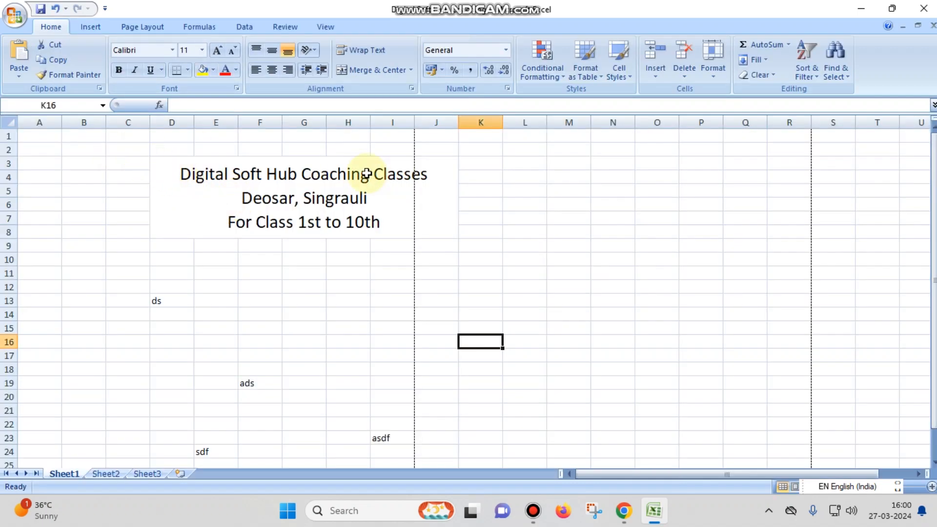
Set the range C2:J24, covering the heading and sample text, as the print area.
drag(108, 146, 350, 442)
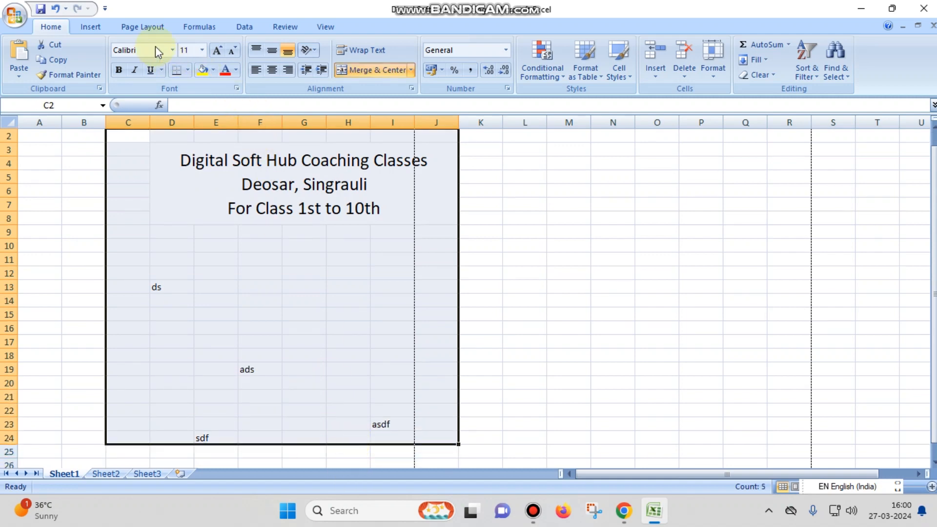
click(148, 30)
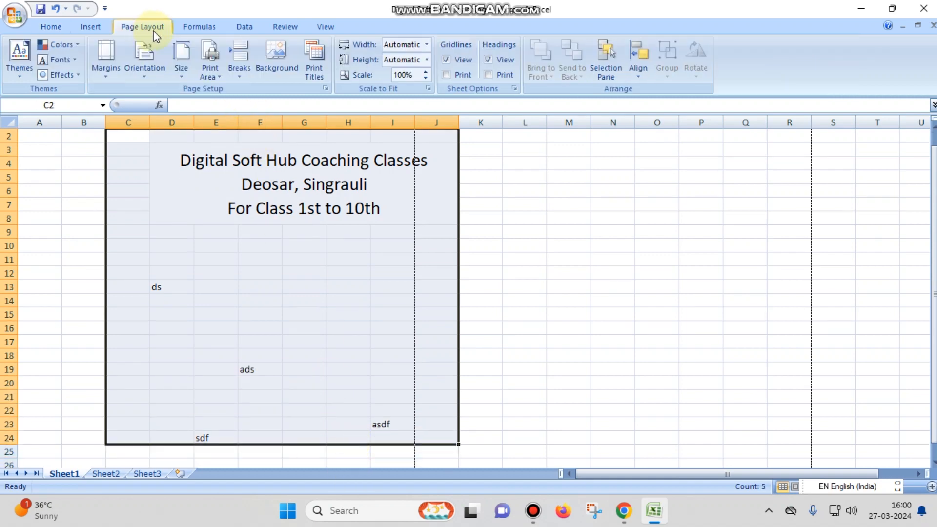
click(210, 78)
click(236, 92)
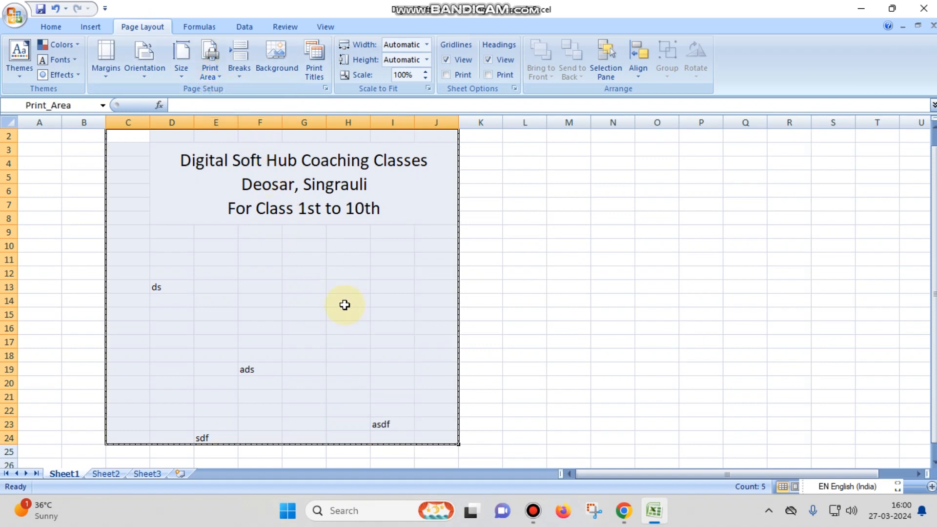
scroll(352, 318, up, 1)
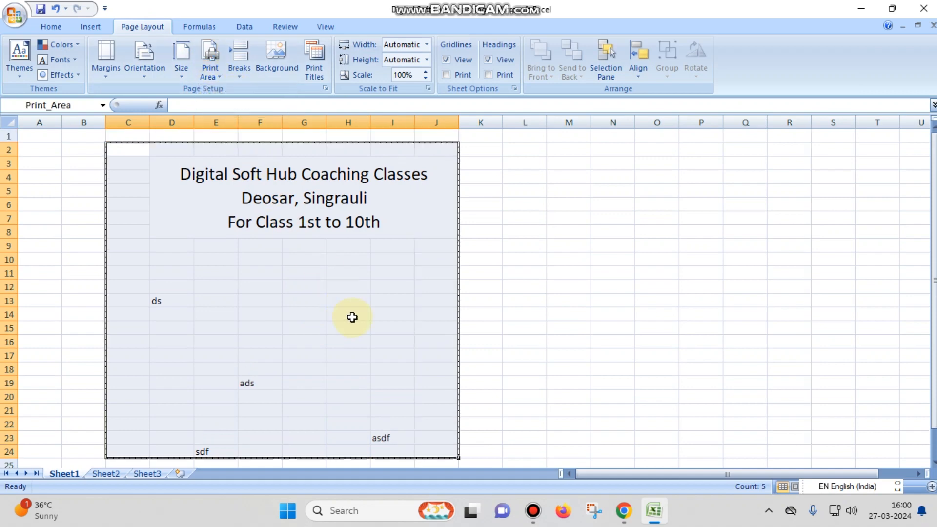
Examine how the heading lines break in Print Preview, and return to the worksheet.
click(8, 17)
mouse_move(48, 166)
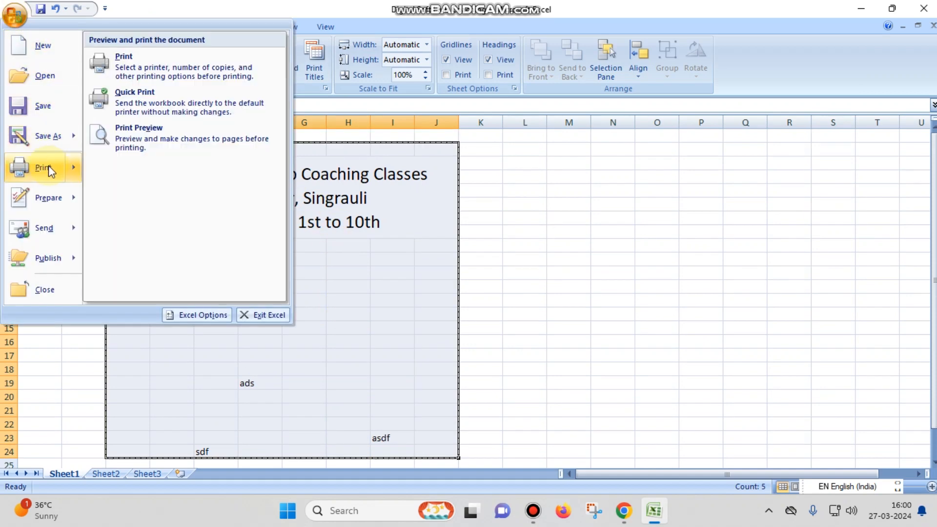
click(175, 141)
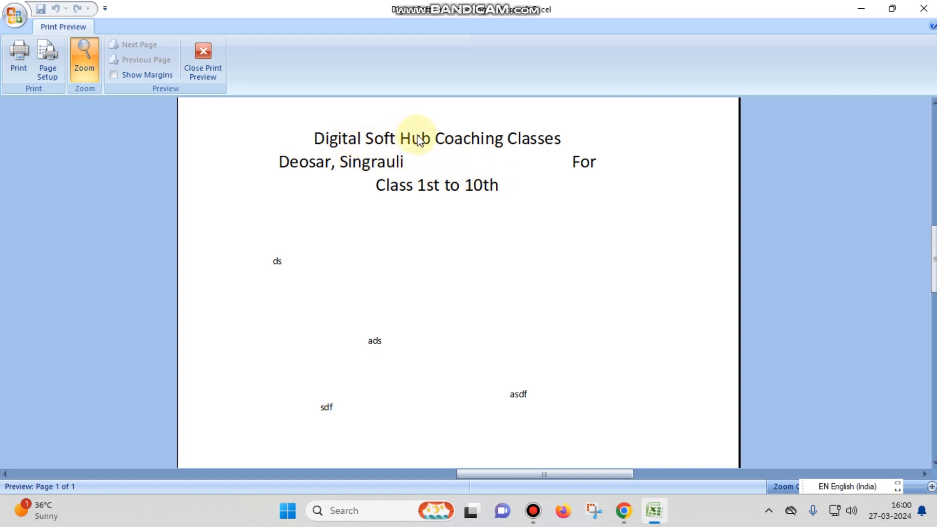
click(210, 55)
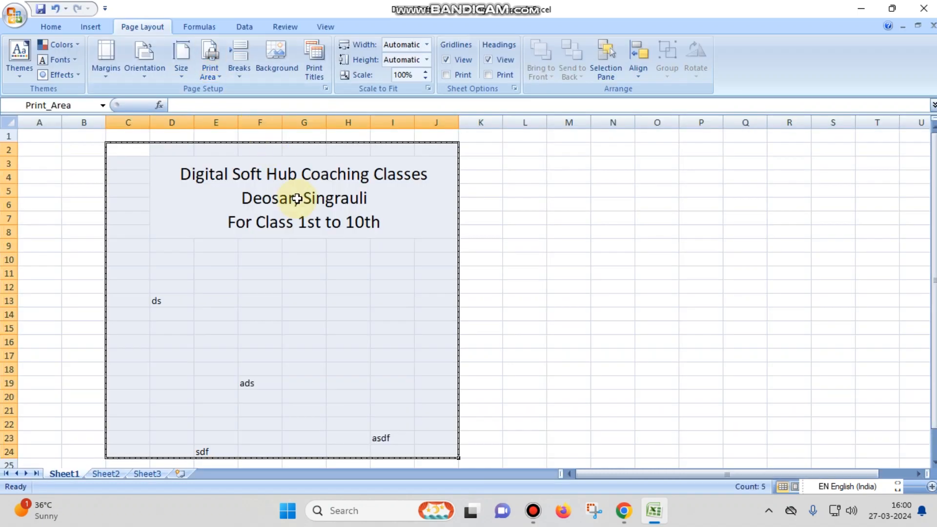
click(404, 275)
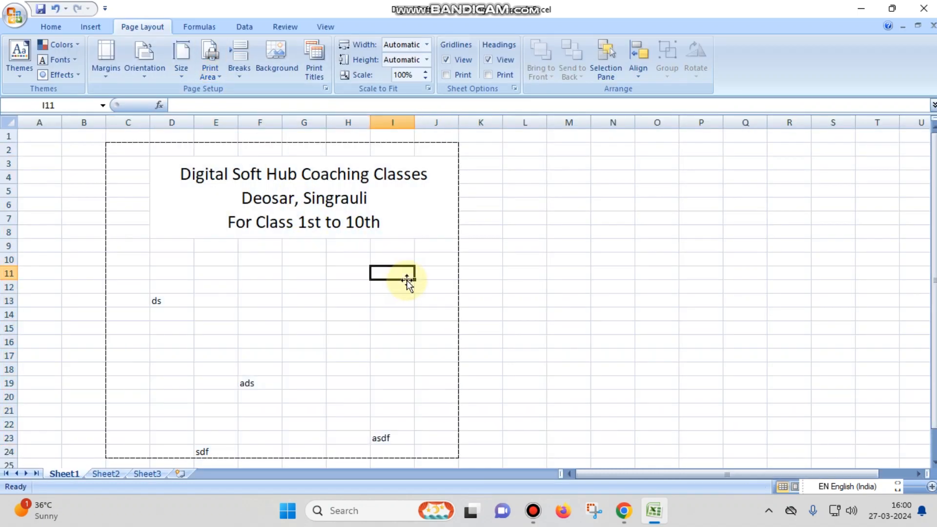
click(19, 15)
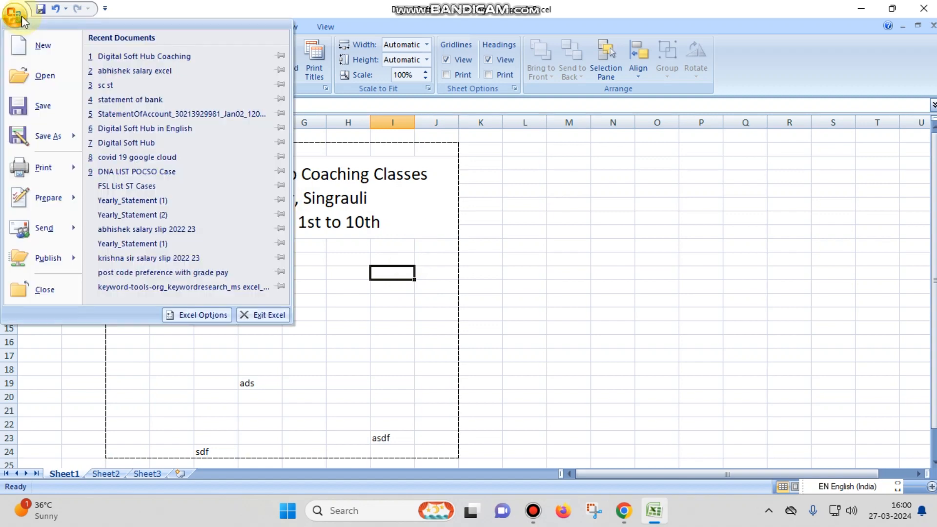
mouse_move(42, 168)
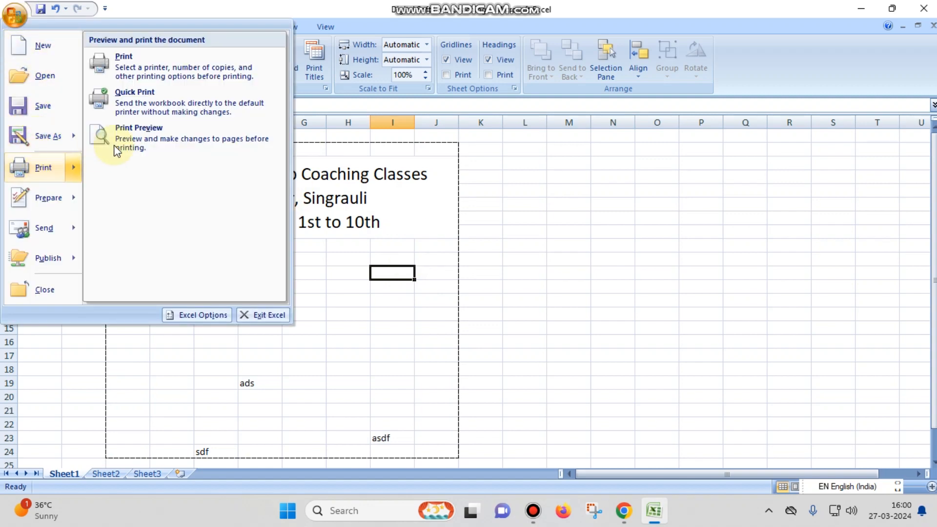
click(144, 135)
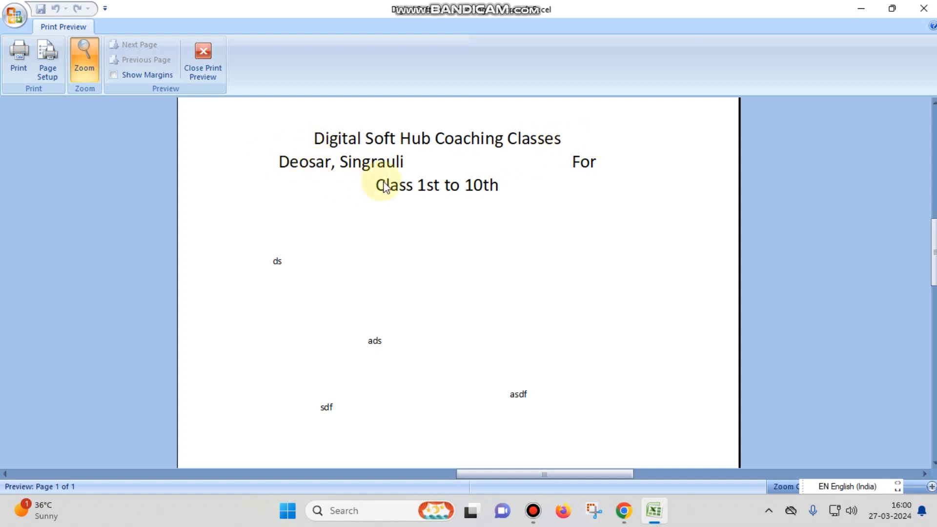
click(218, 66)
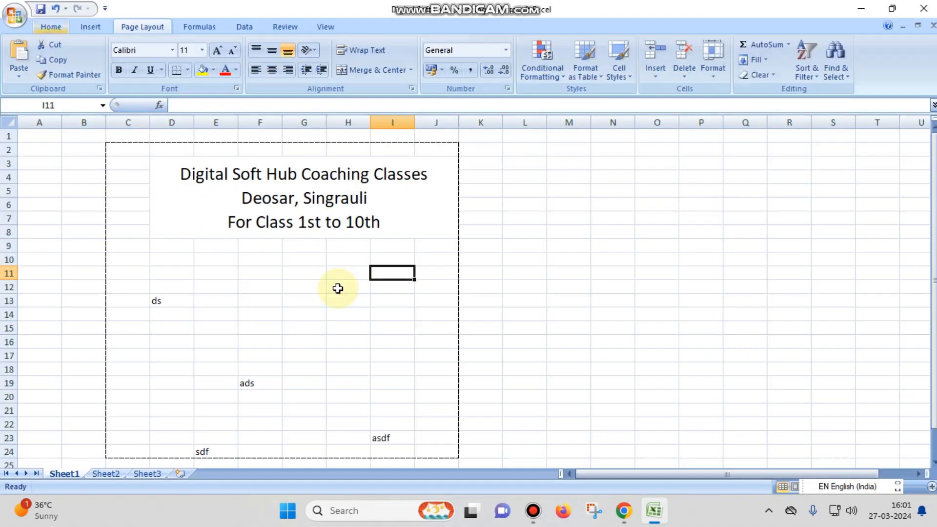
Enter 5 and 6 on two separate lines within cell G13.
key(F8)
click(233, 194)
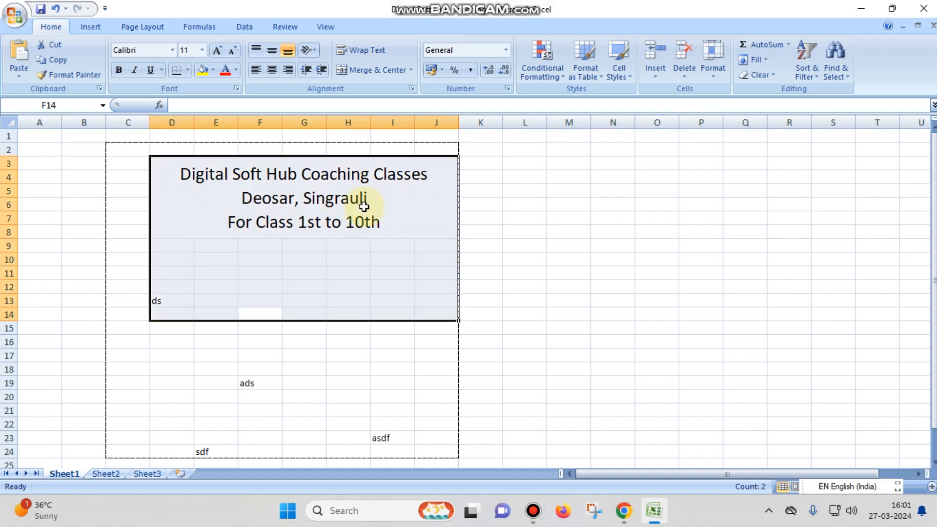
click(367, 213)
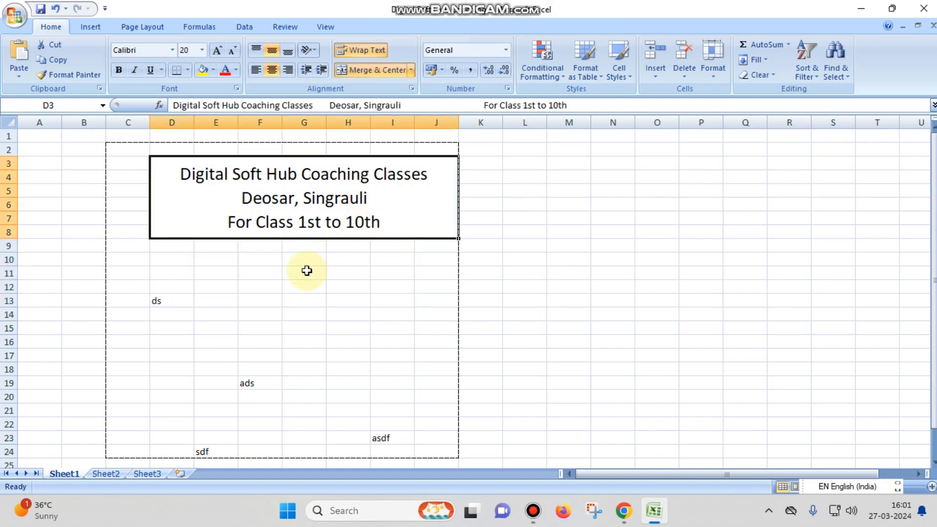
click(302, 299)
text(5)
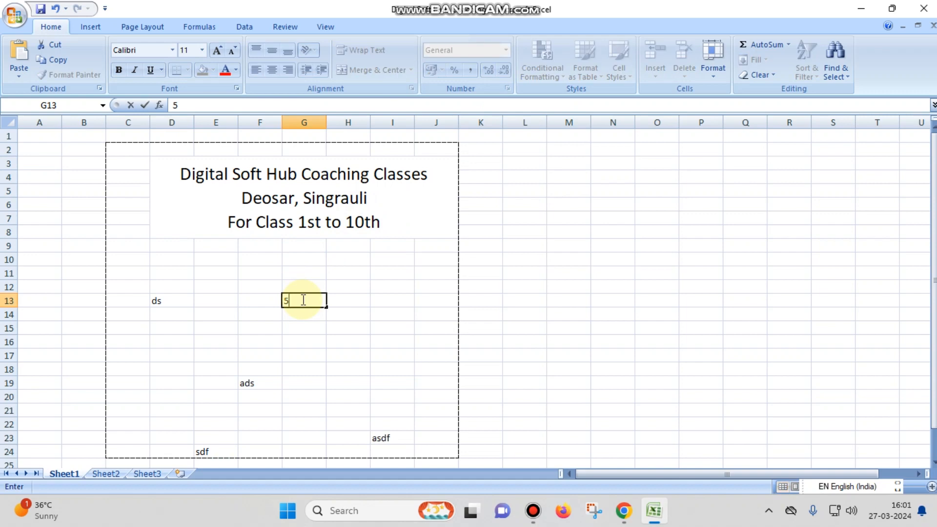
key(alt+Return)
key(Return)
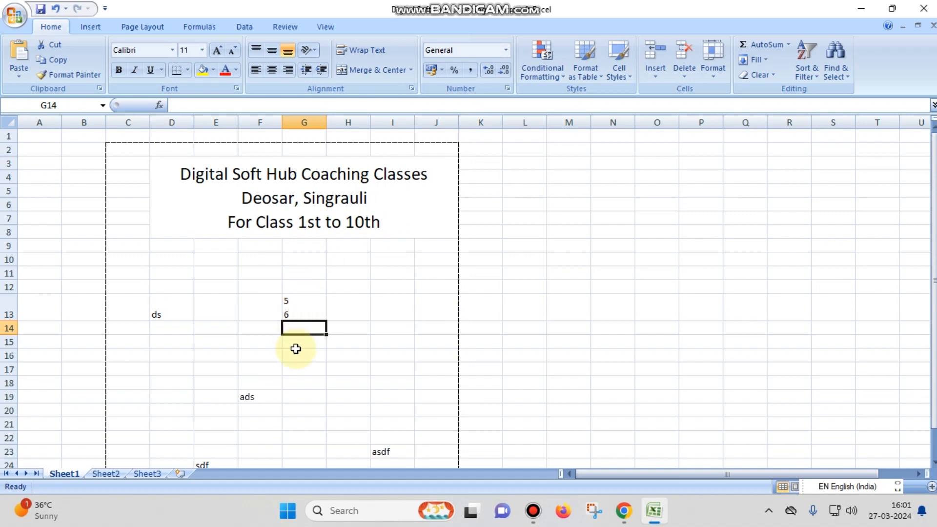
Enter the note "Alt+Enter" in cell M15.
click(584, 338)
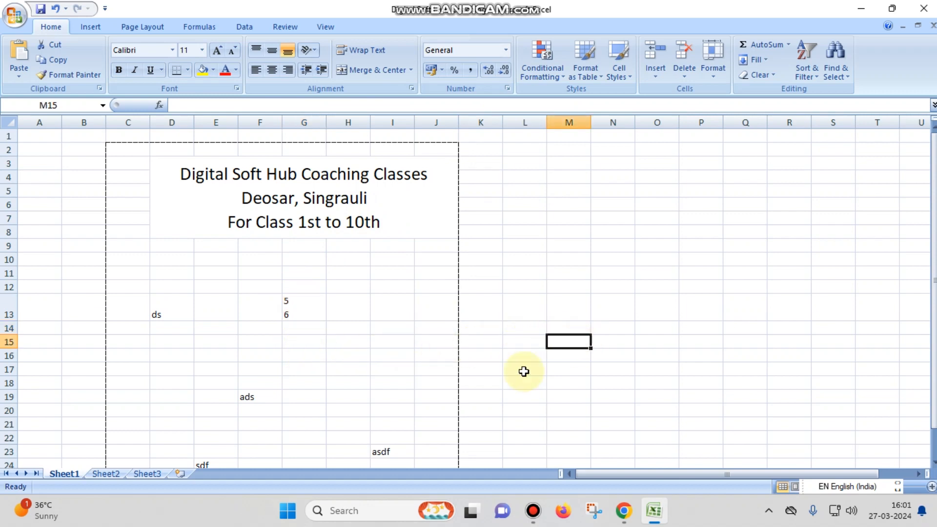
text(Alt+)
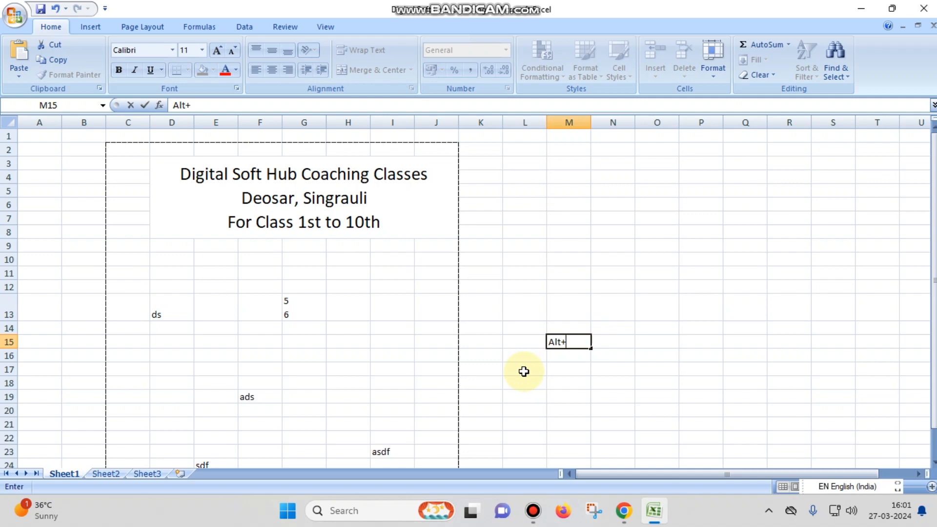
text(Enter)
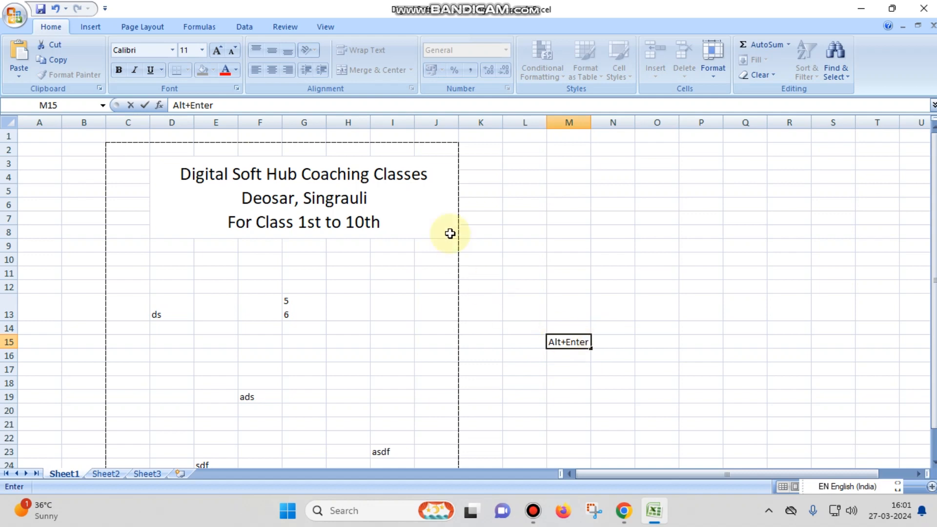
Remove the extra spaces before "Deosar, Singrauli" and before "For Class 1st to 10th" in the merged heading, leaving single spaces.
click(346, 182)
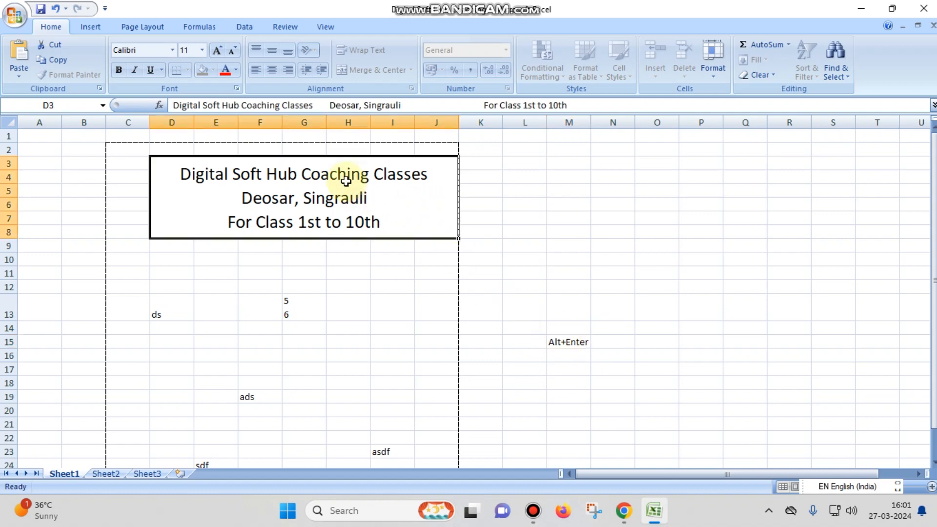
click(328, 107)
drag(325, 106, 313, 110)
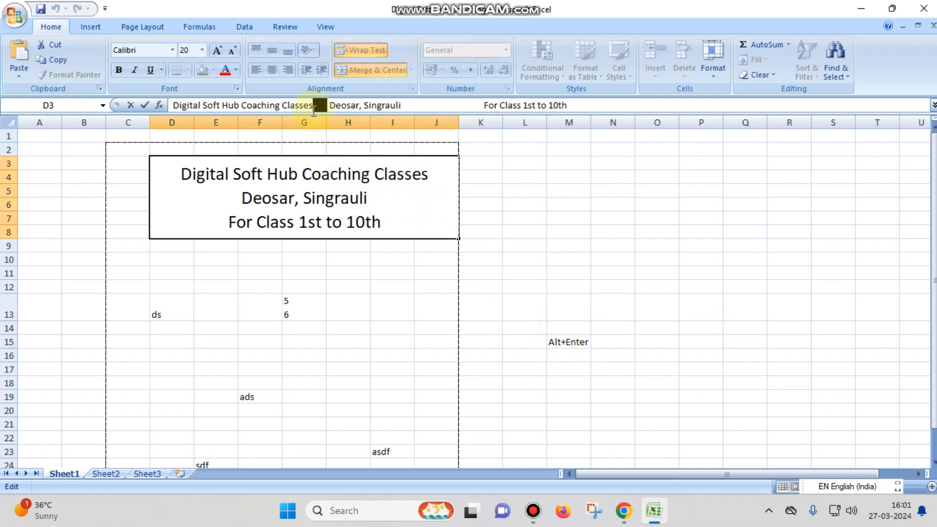
click(399, 106)
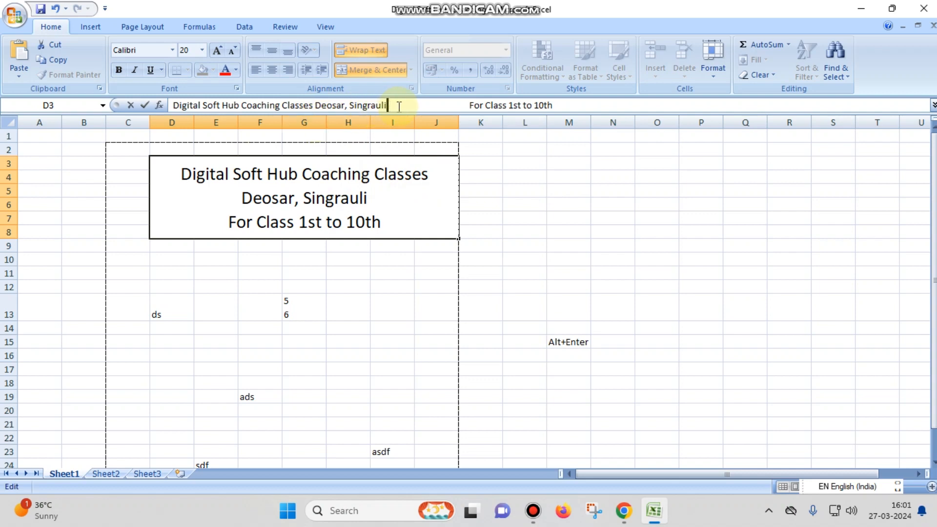
drag(399, 106, 468, 108)
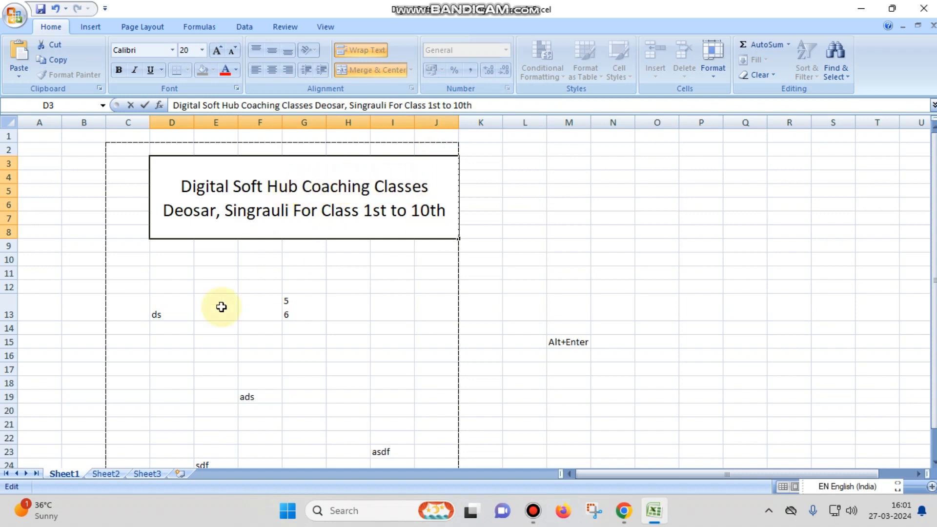
Insert line breaks before "Deosar, Singrauli" and before "For Class 1st to 10th" within the merged heading cell.
key(alt+Return)
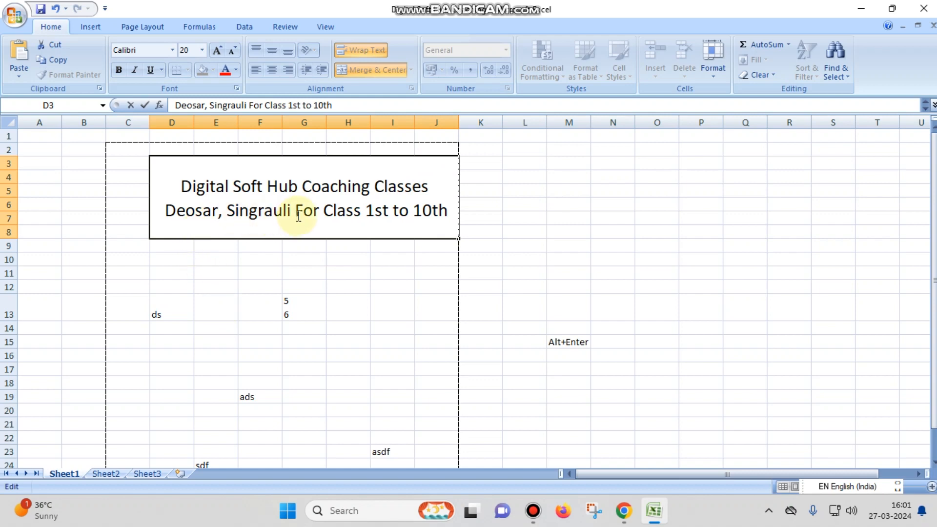
key(alt+Return)
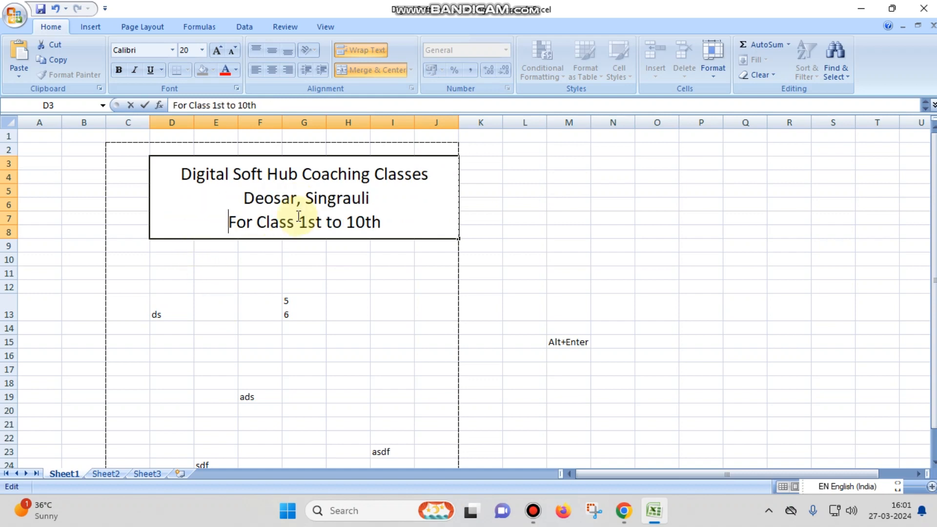
click(250, 204)
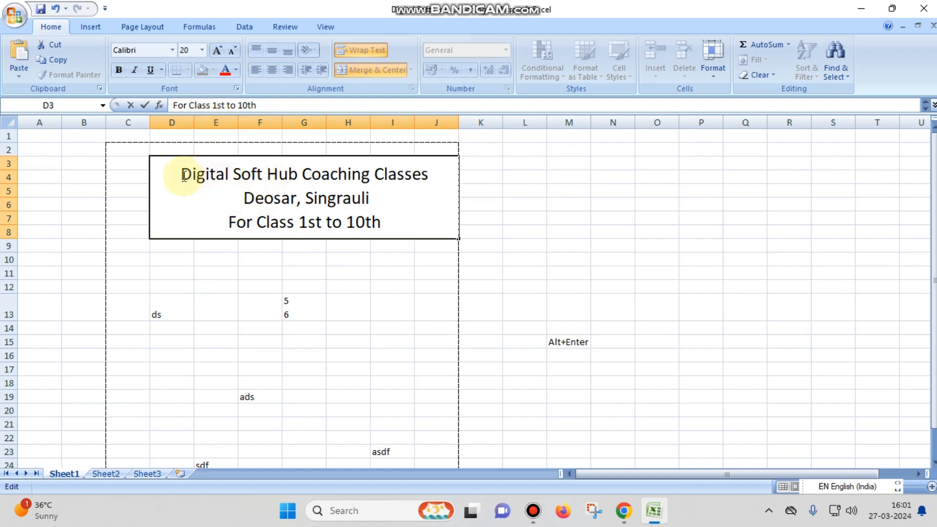
drag(184, 175, 431, 166)
drag(244, 198, 412, 224)
click(336, 231)
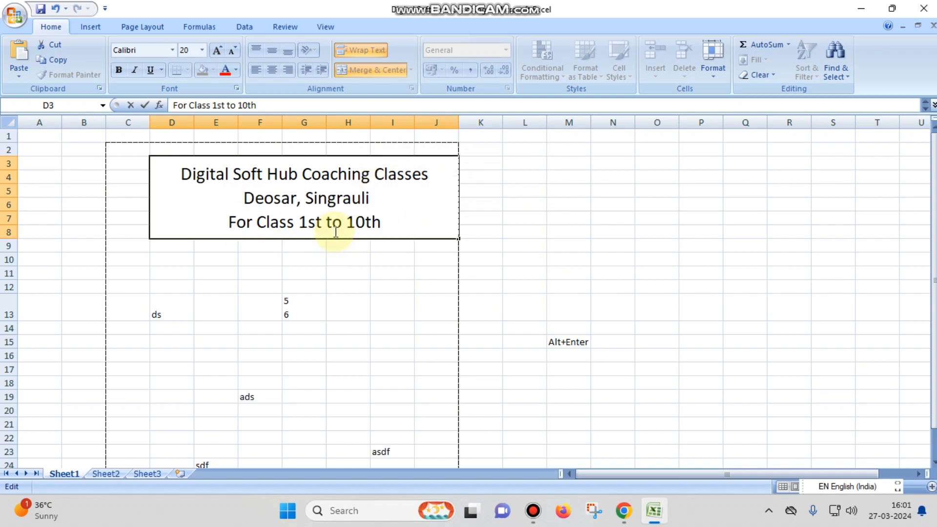
click(291, 306)
click(300, 369)
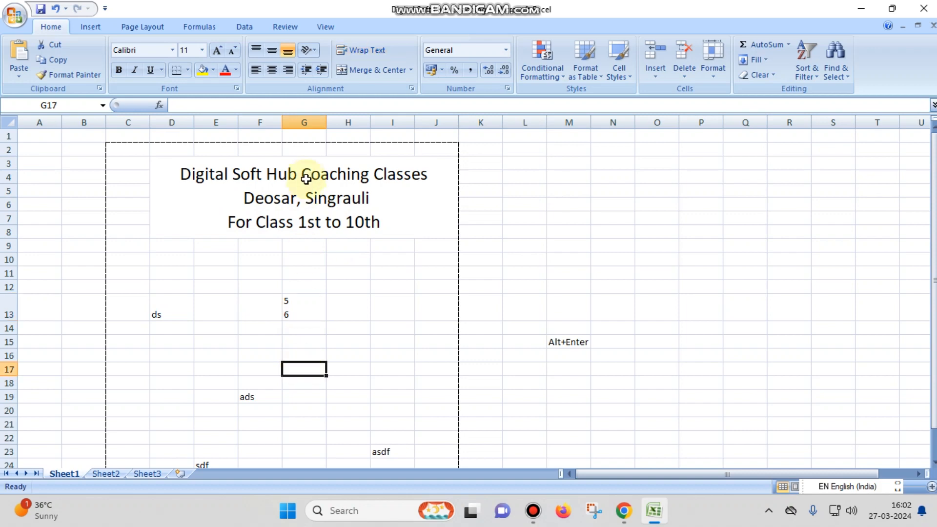
Check the three-line heading in Print Preview at full-page and enlarged view, and return to the worksheet.
click(308, 175)
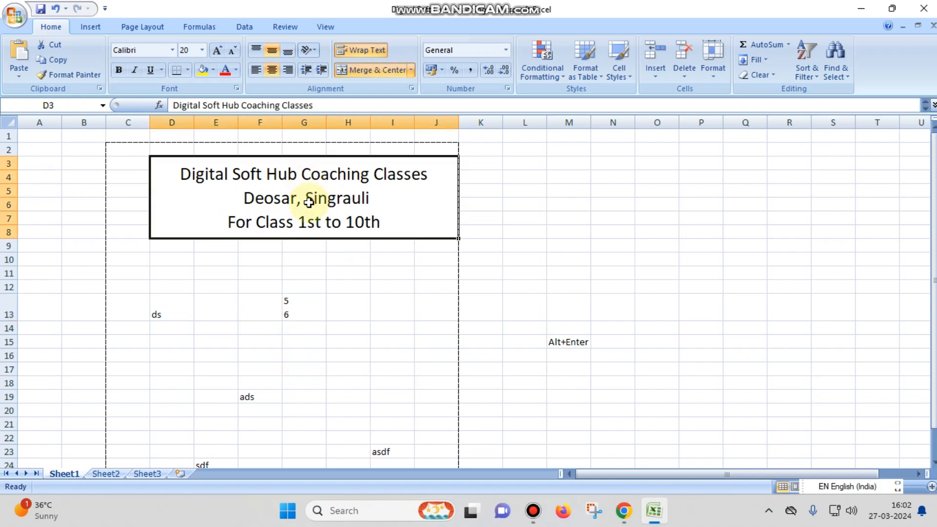
click(15, 15)
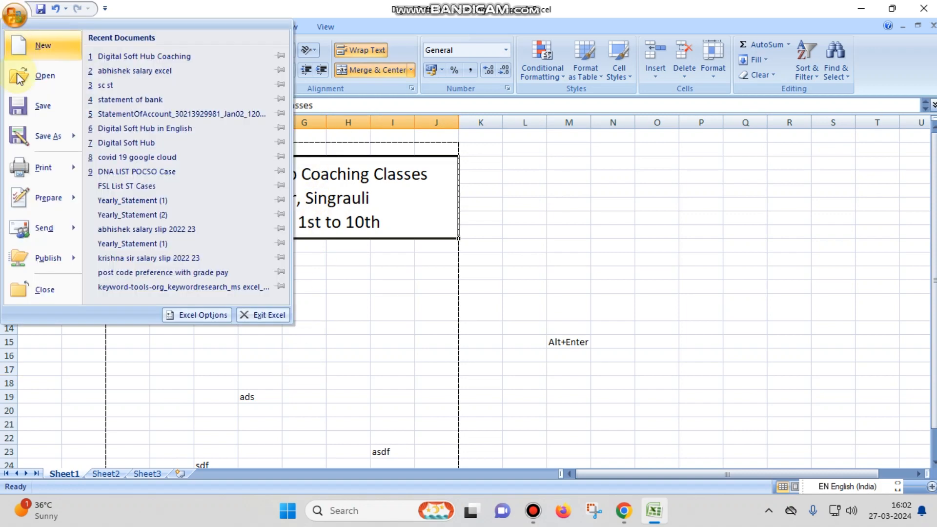
mouse_move(31, 173)
click(146, 132)
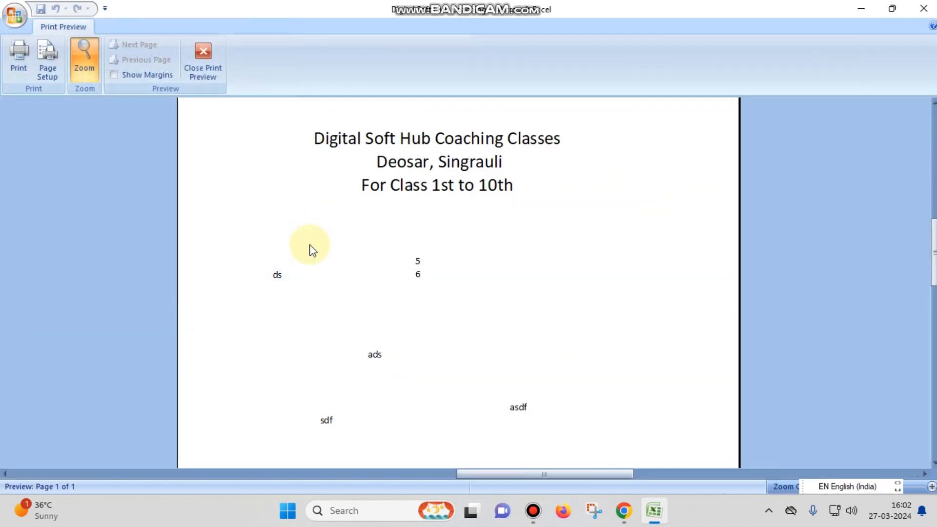
click(373, 142)
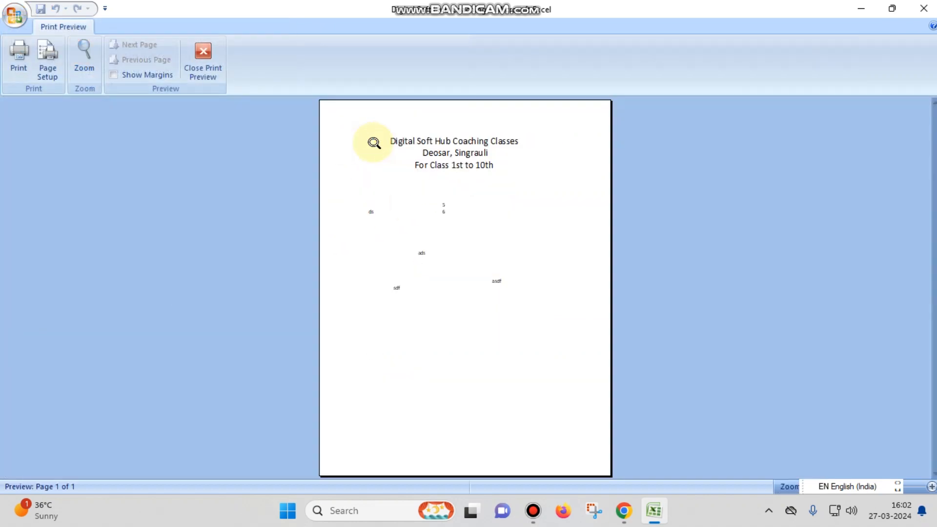
click(375, 144)
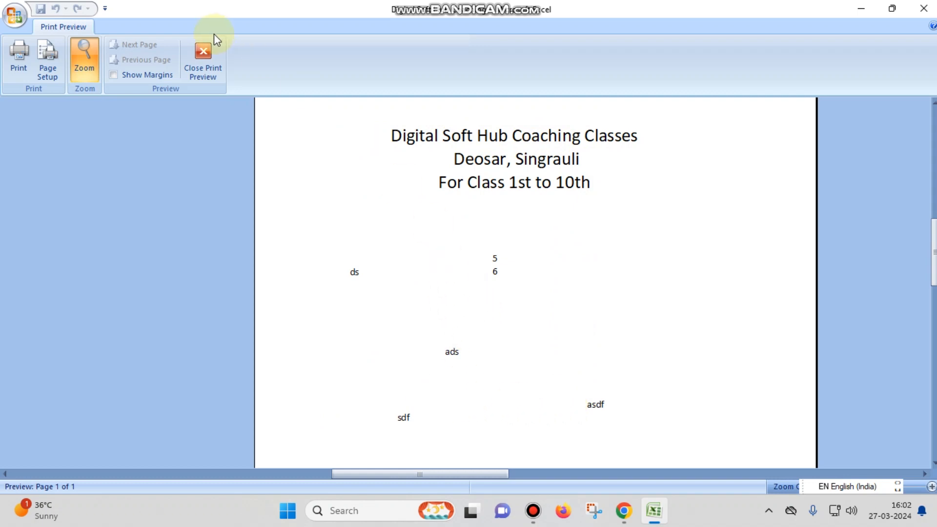
click(203, 64)
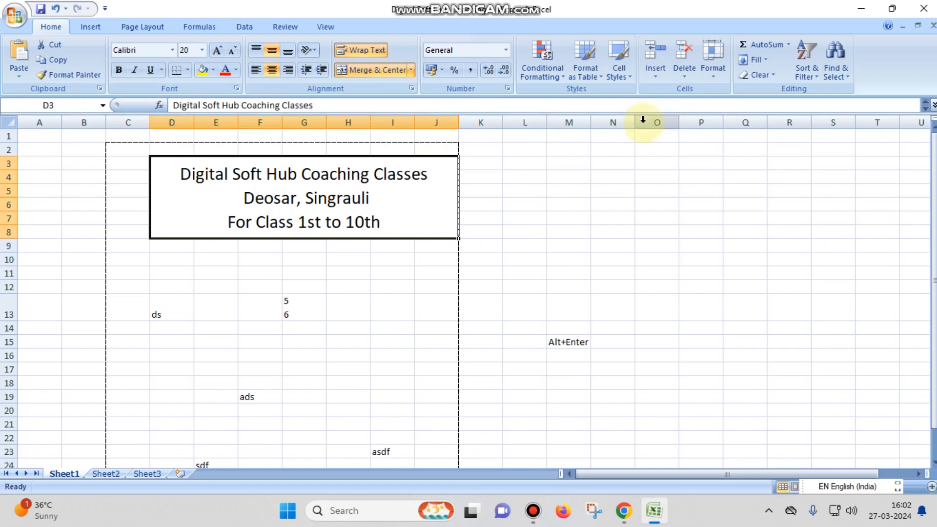